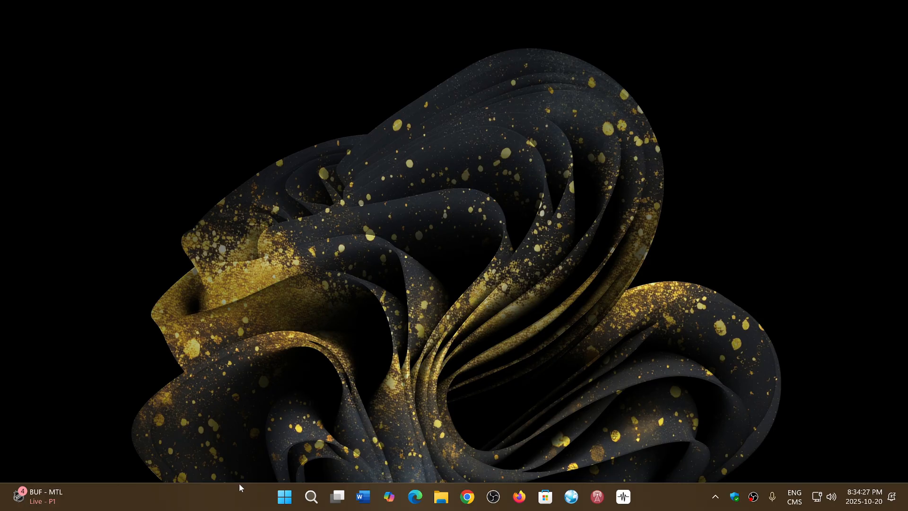
Step: Launch the Settings app from the Start menu's pinned apps
click(286, 497)
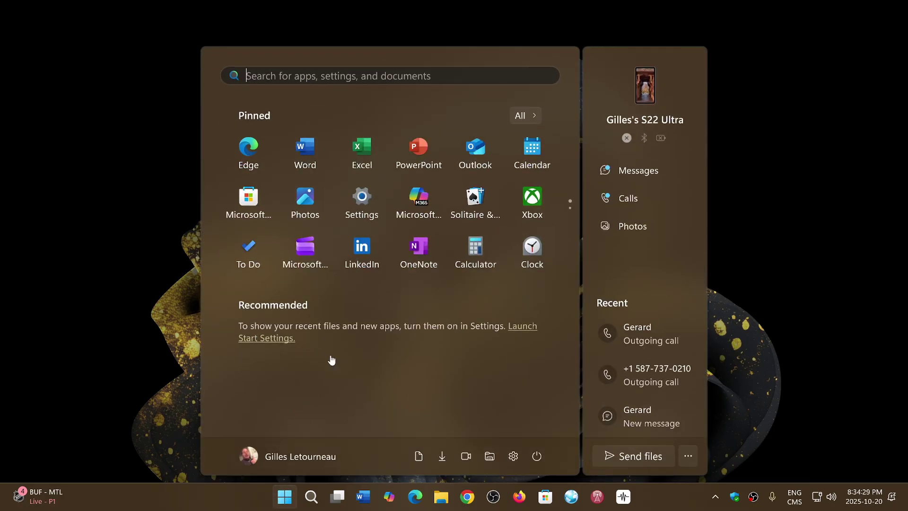
click(360, 205)
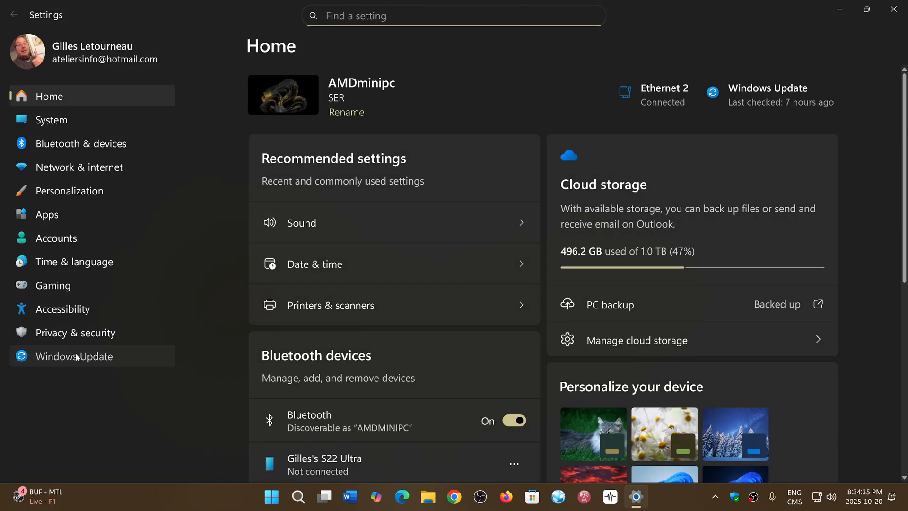
Step: Go to the Windows Update page, which reports 'You're up to date'
click(77, 356)
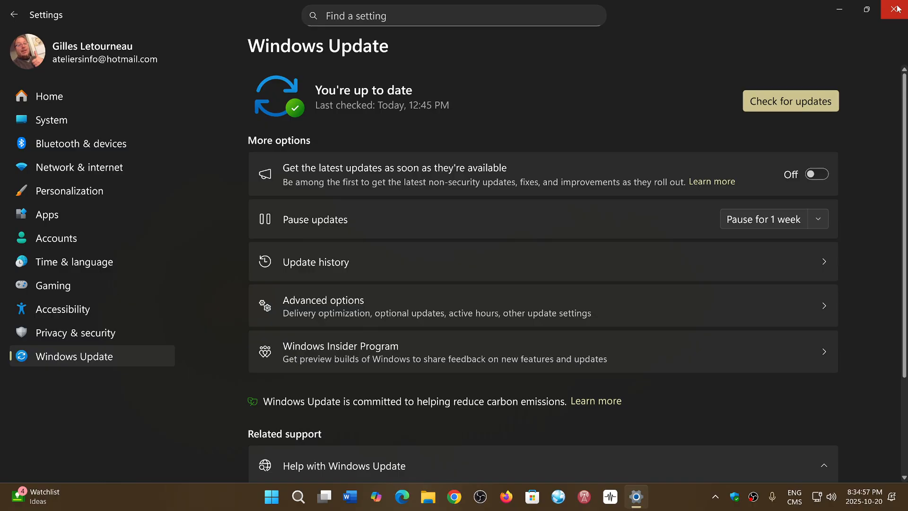
Step: Close the Settings window, returning to the desktop
click(895, 9)
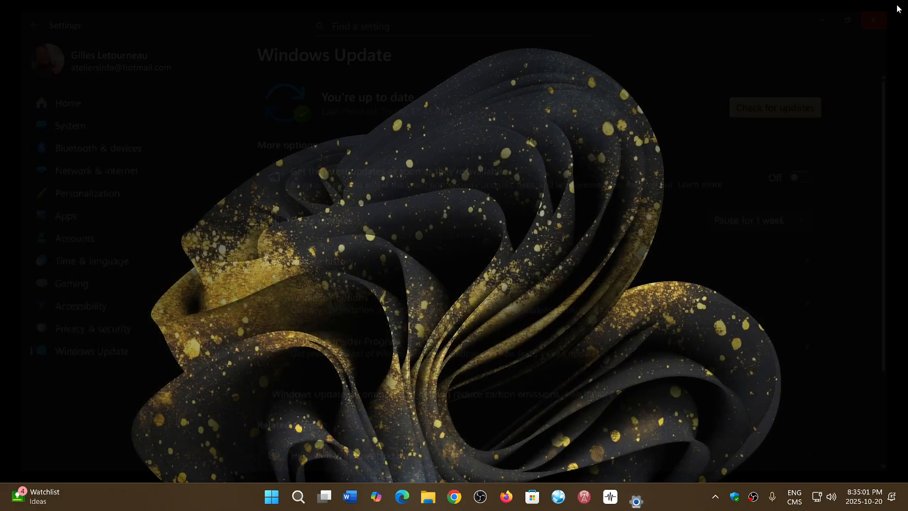